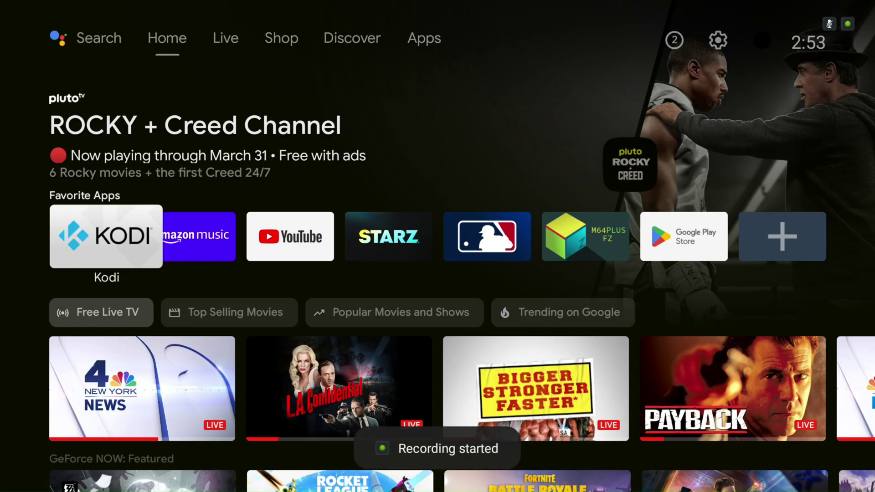
Search the Google Play Store for the letter 'd'.
key(Right)
key(Right)
key(Right)
key(Right)
key(Right)
key(Right)
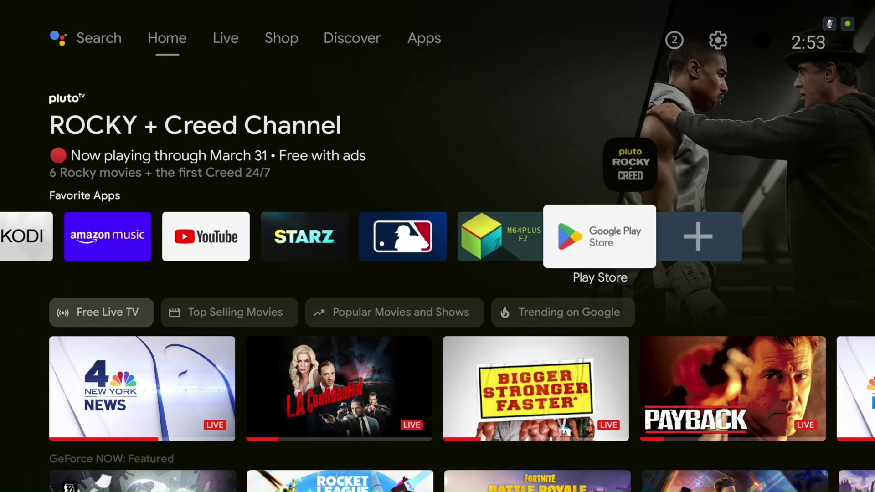
key(Return)
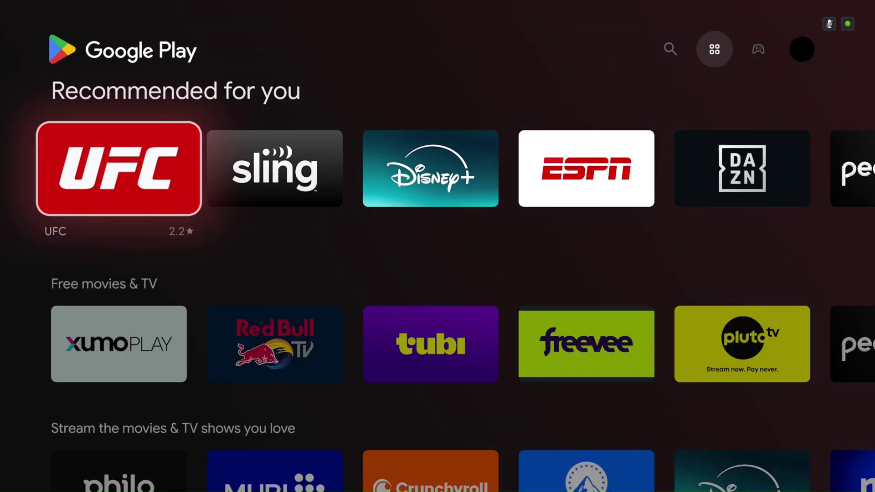
key(Left)
key(Down)
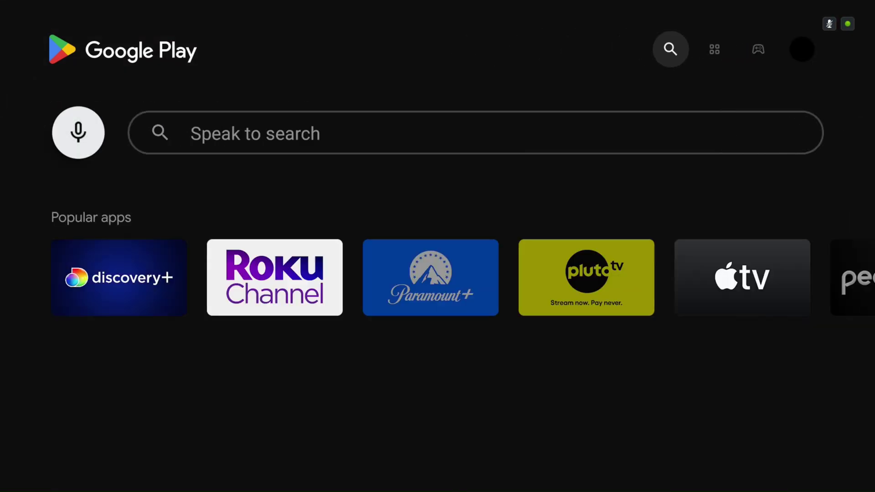
key(Right)
key(Down)
key(Left)
key(Left)
key(Return)
Install Downloader by AFTVnews from the results, then go back to the Fire TV home screen.
key(Right)
key(Right)
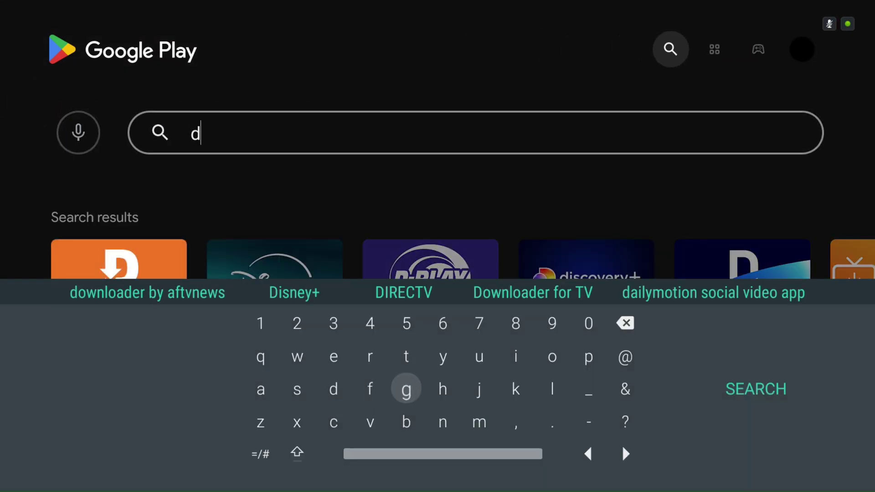
key(Right)
key(Escape)
key(Return)
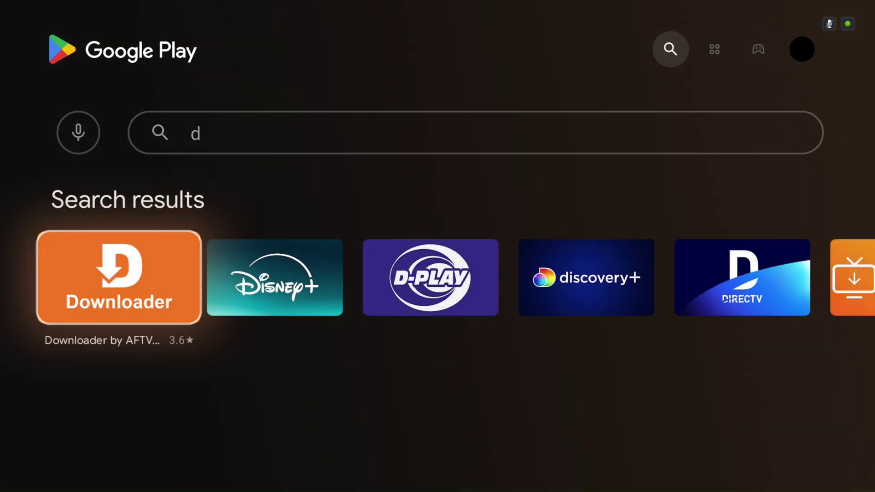
key(Return)
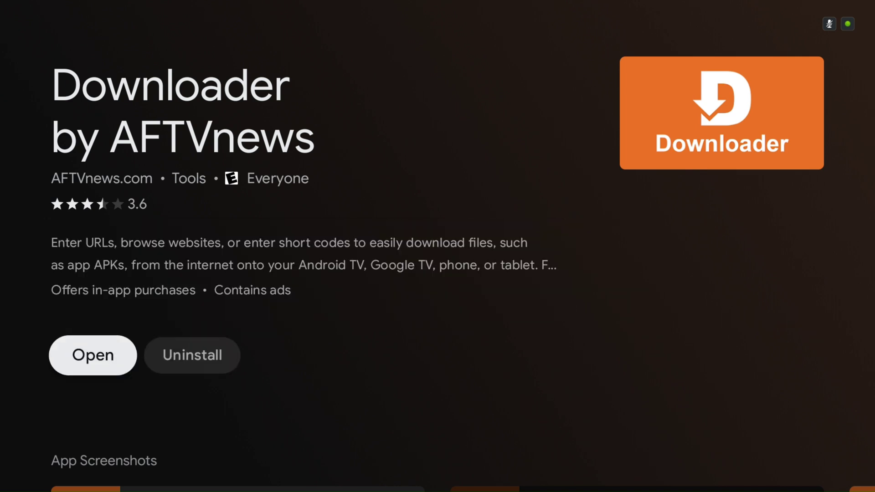
key(Home)
key(Right)
key(Right)
key(Right)
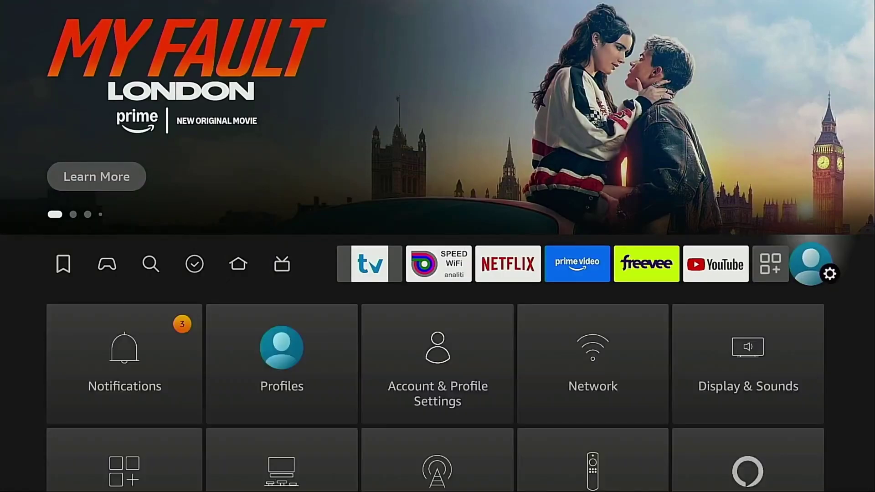
Under My Fire TV > Developer options > Install unknown apps, turn Downloader ON.
key(Down)
key(Down)
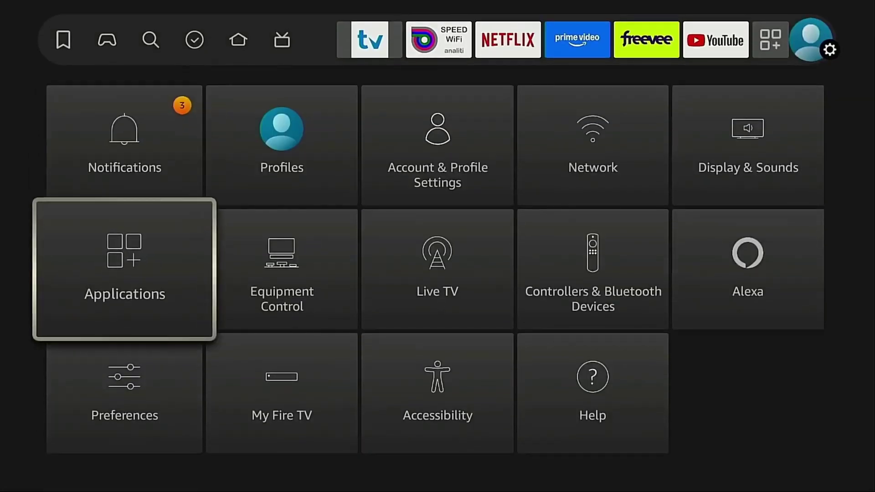
key(Down)
key(Right)
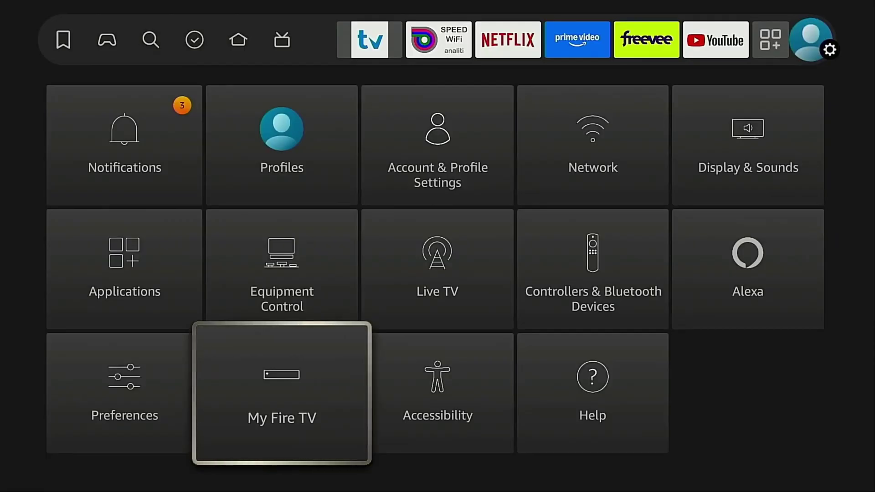
key(Return)
key(Return)
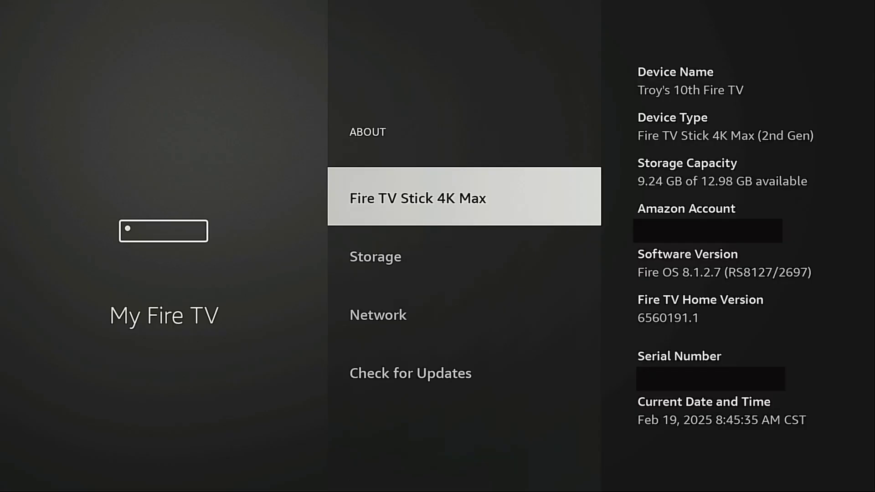
key(Return)
key(Return)
key(Return)
key(Return)
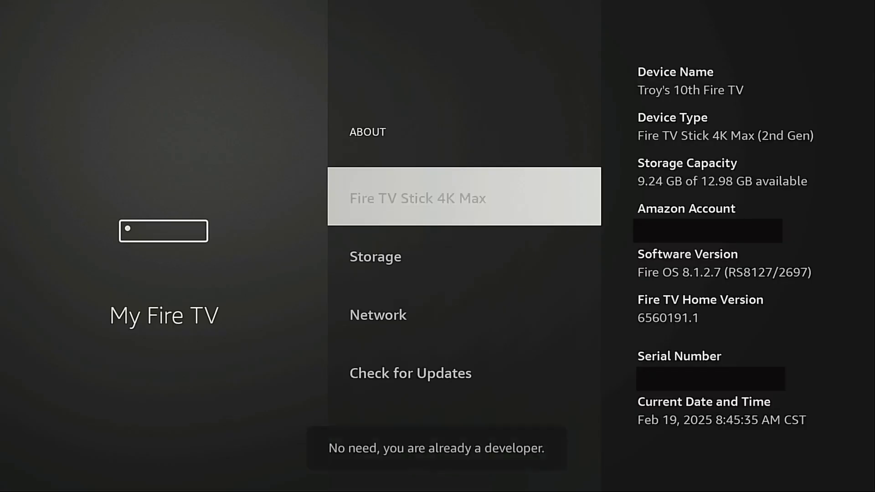
key(Escape)
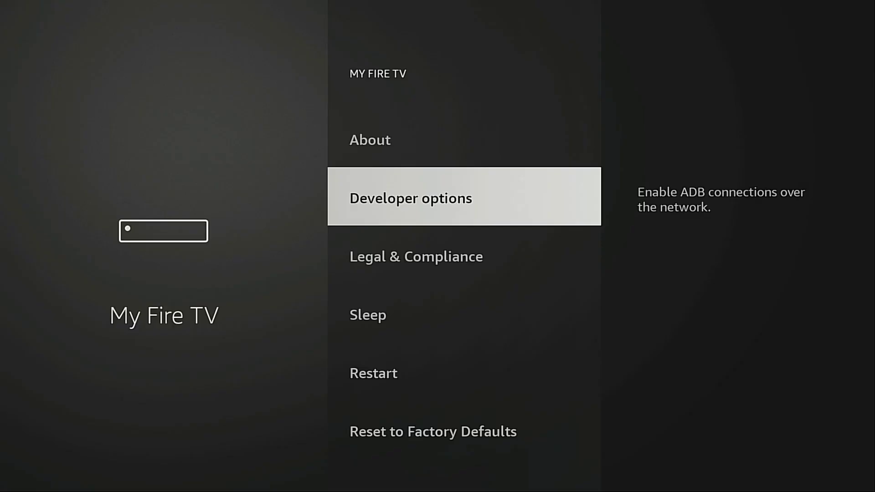
key(Return)
key(Down)
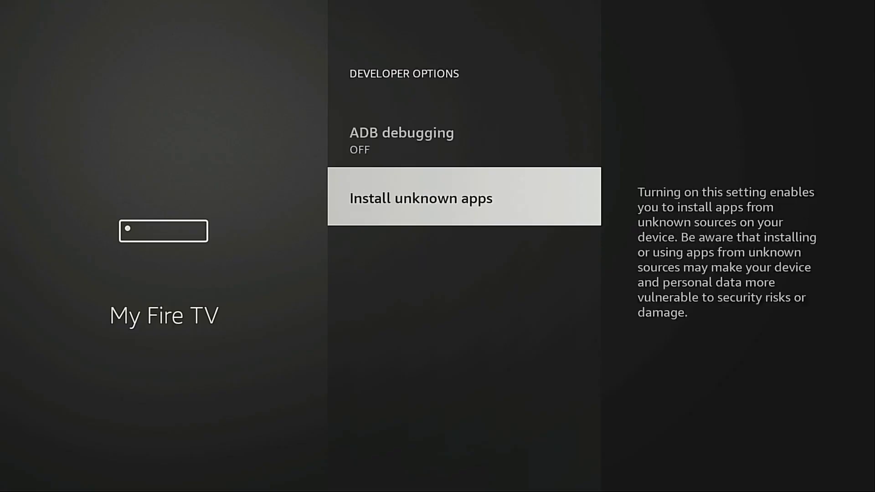
key(Return)
key(Down)
key(Down)
key(Down)
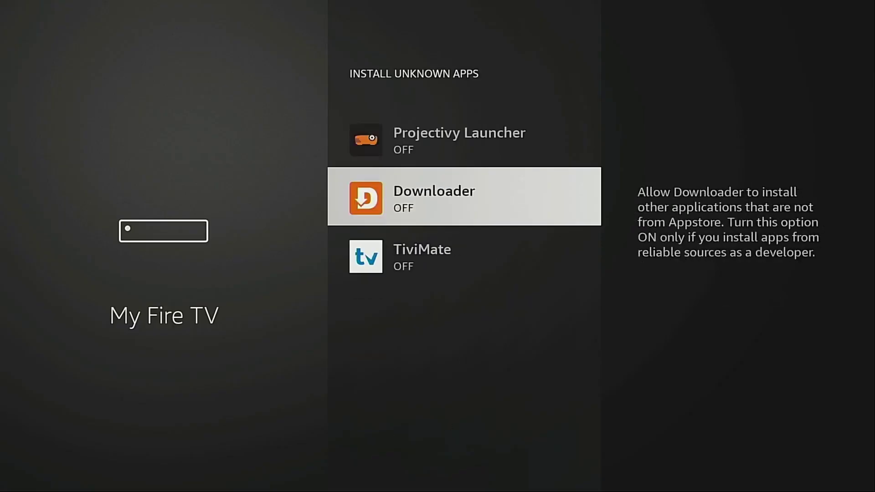
key(Return)
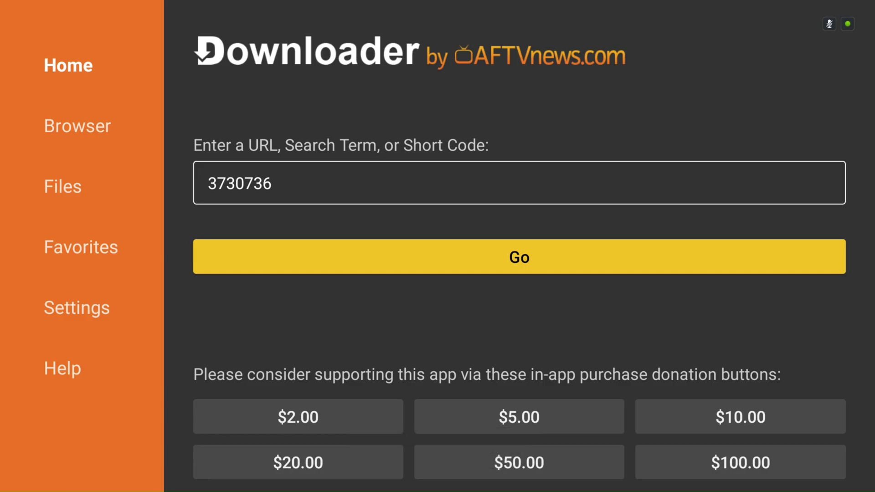
Load short code 3730736 in Downloader and scroll through the Xtreme Toolbox page.
key(Return)
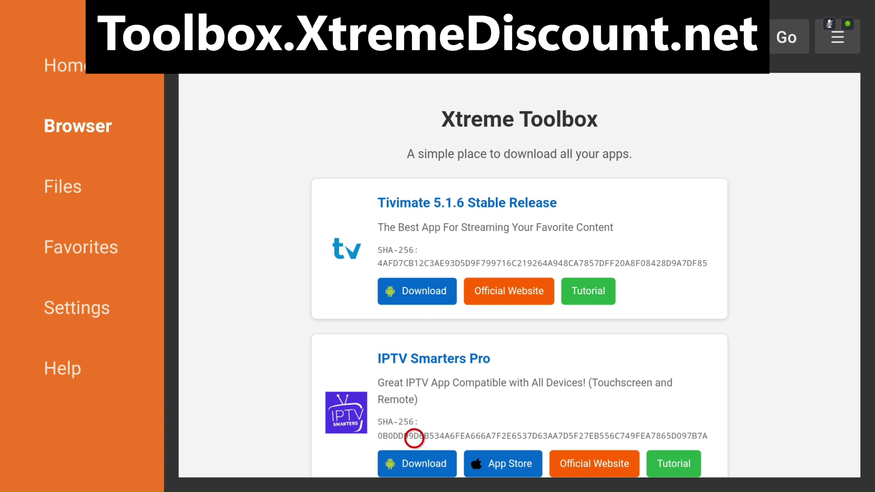
scroll(414, 449, down, 3)
scroll(414, 460, down, 4)
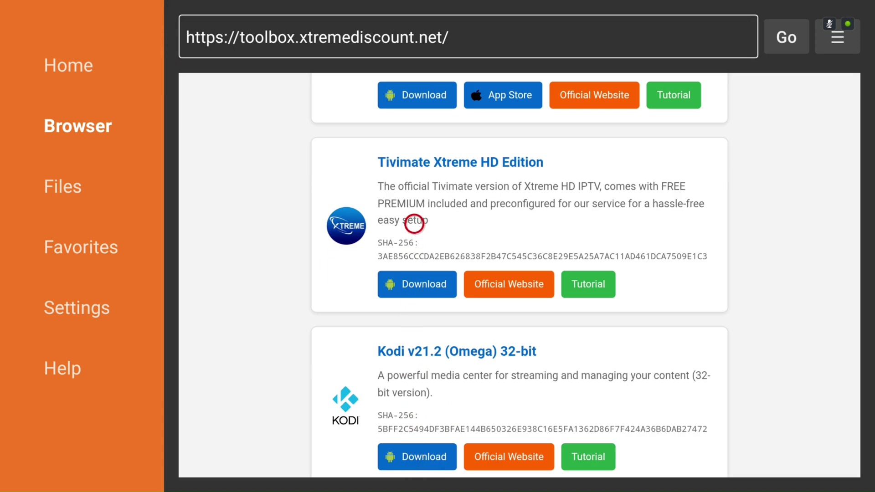
scroll(411, 97, up, 6)
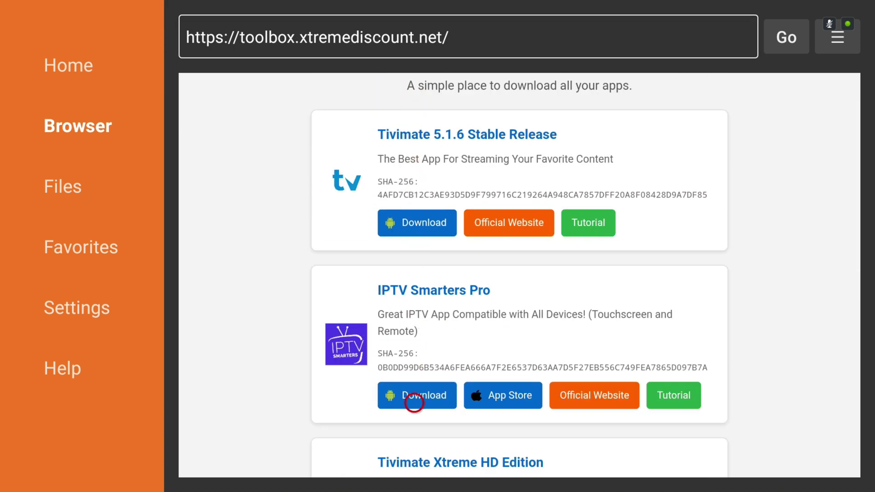
Download the IPTV Smarters Pro APK from Xtreme Toolbox, install it and launch it.
click(414, 402)
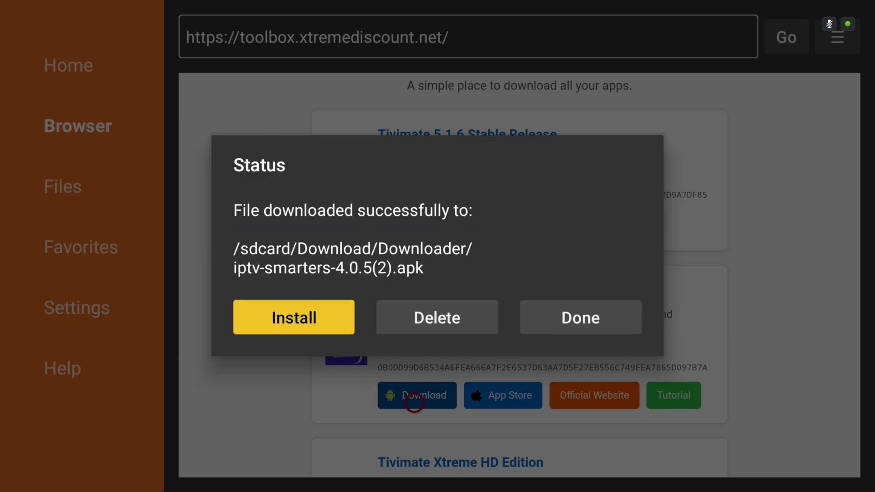
key(Return)
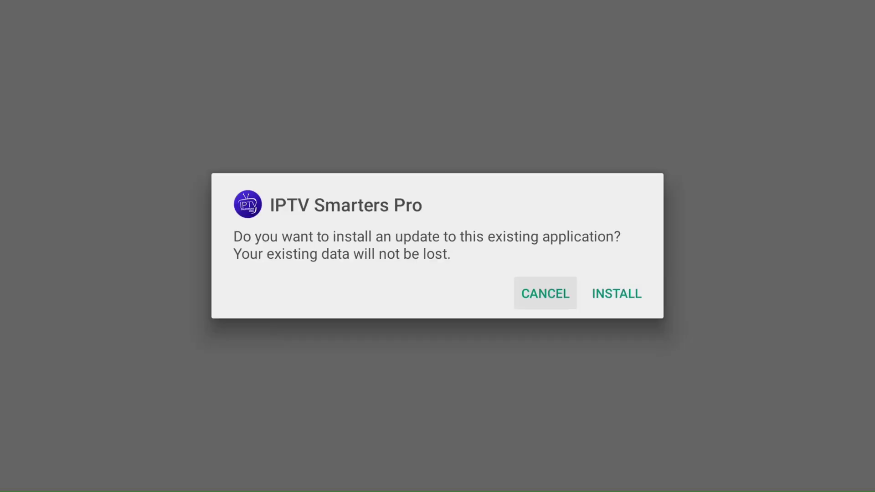
key(Right)
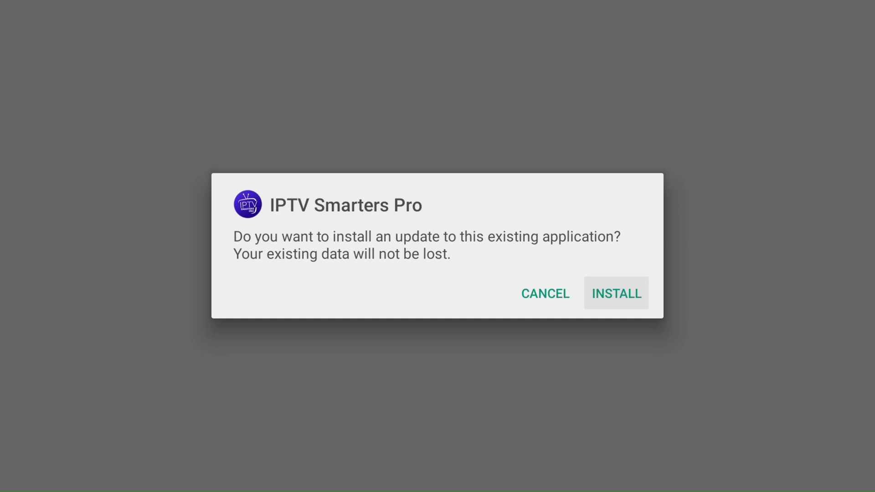
key(Return)
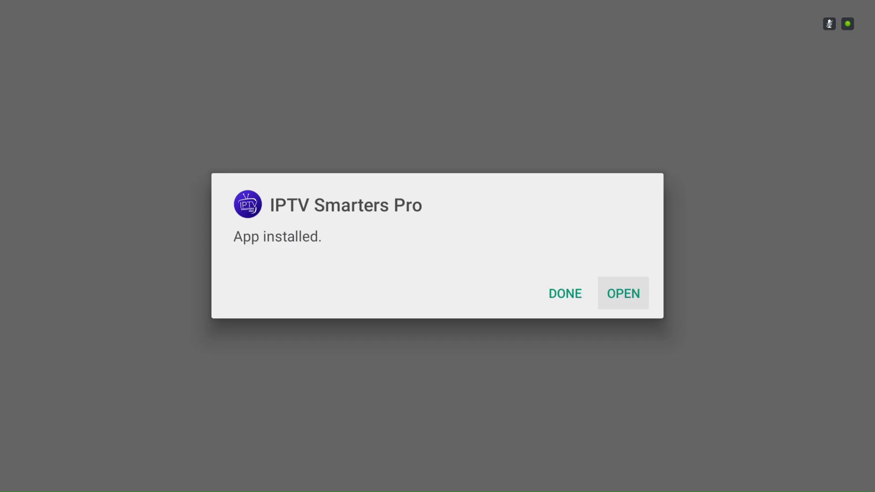
key(Return)
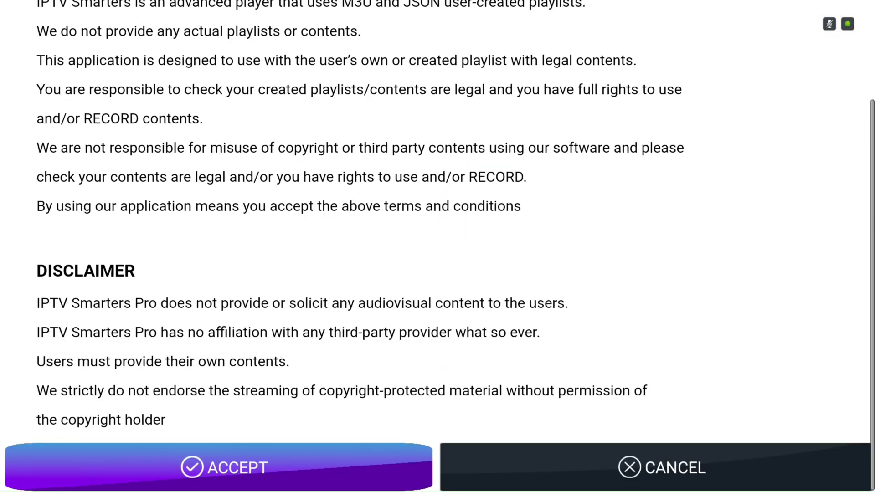
Accept the licence, choose Xtreme Codes, and name the playlist 'Example'.
key(Return)
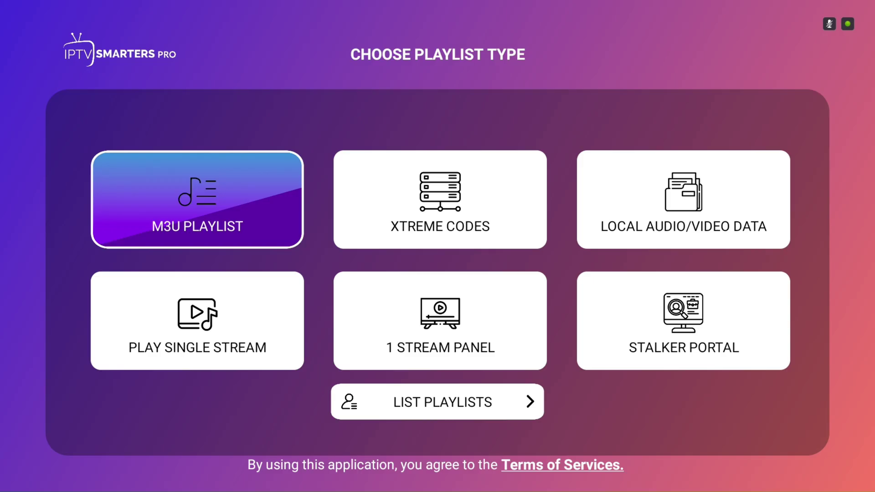
key(Right)
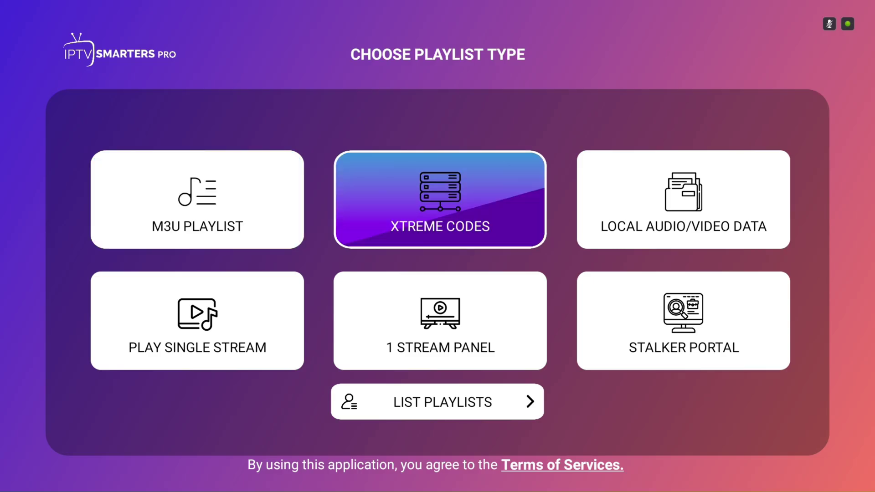
key(Return)
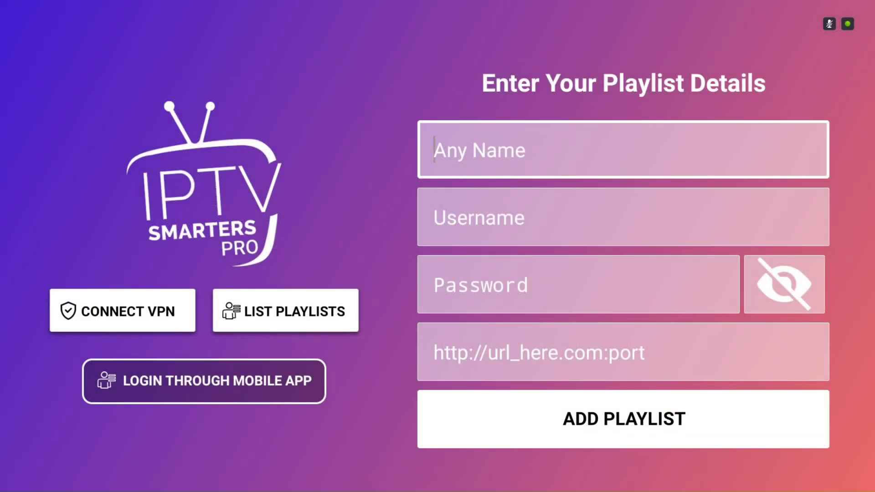
key(Return)
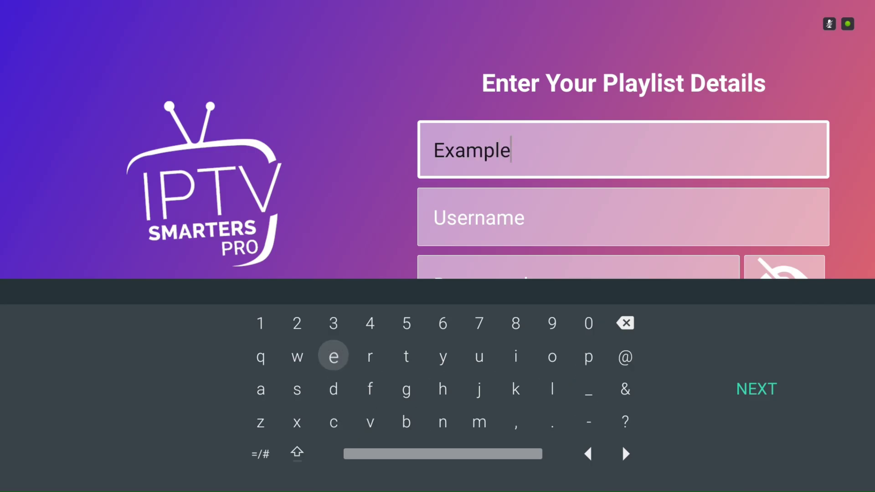
key(Return)
key(Return)
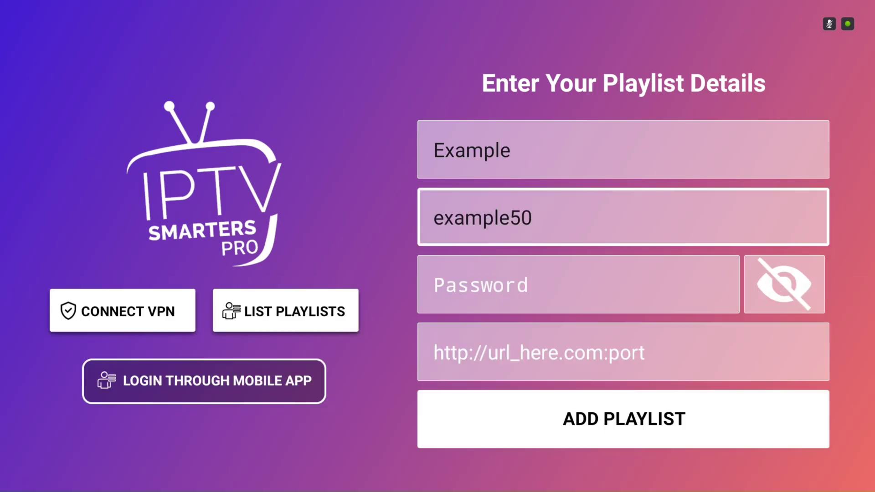
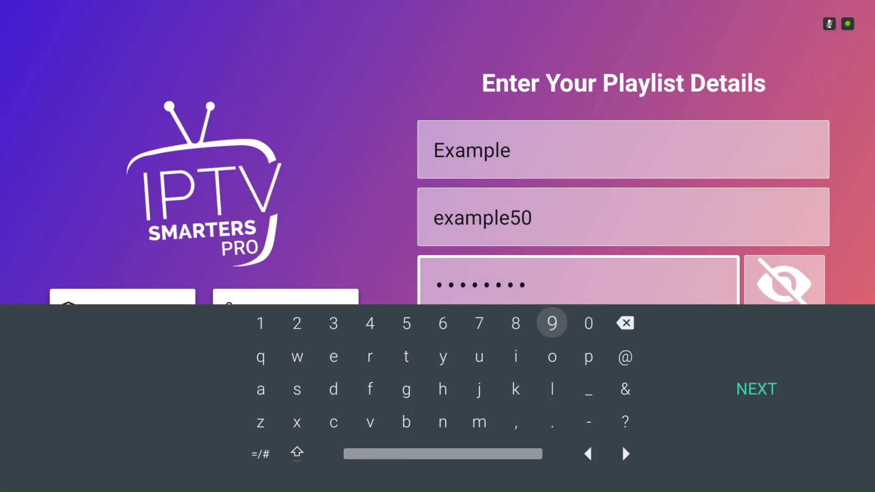
key(Return)
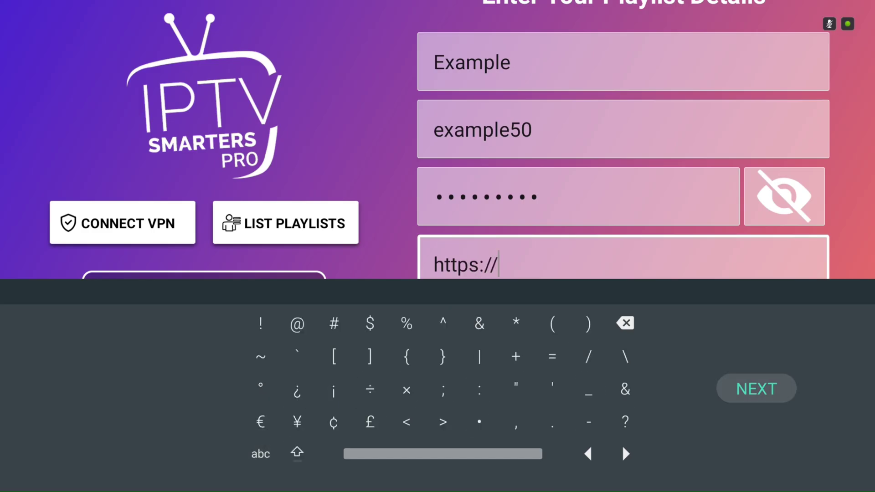
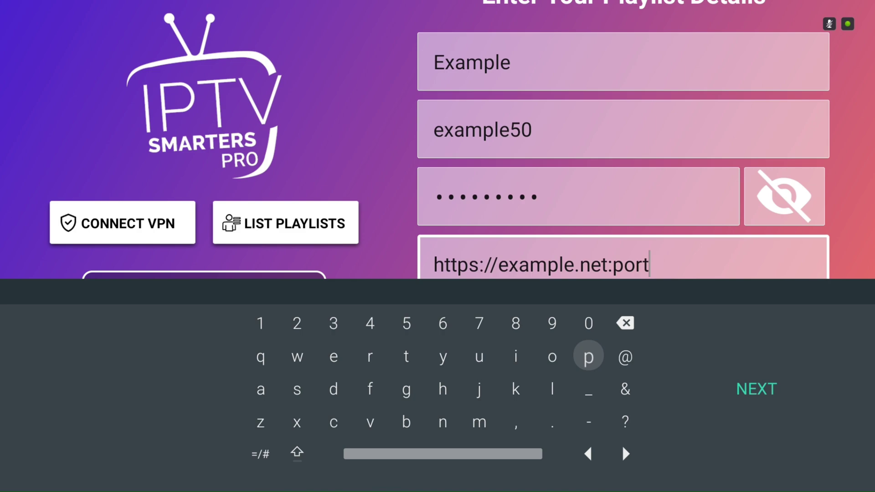
key(Return)
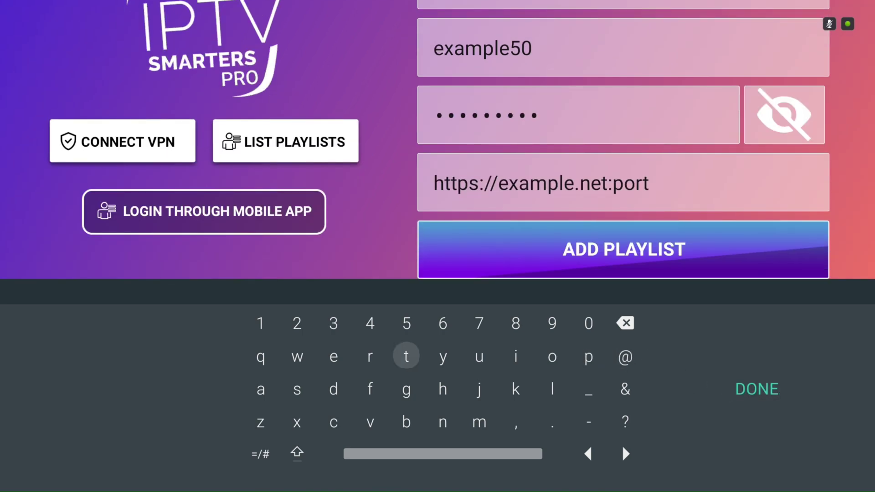
key(Escape)
key(Return)
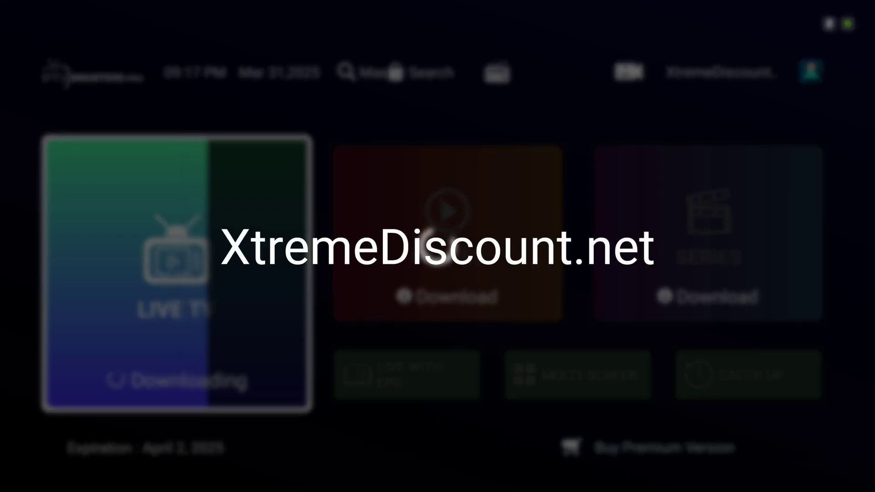
Wait for Live TV to load on the dashboard, then move to the Movies tile.
key(Right)
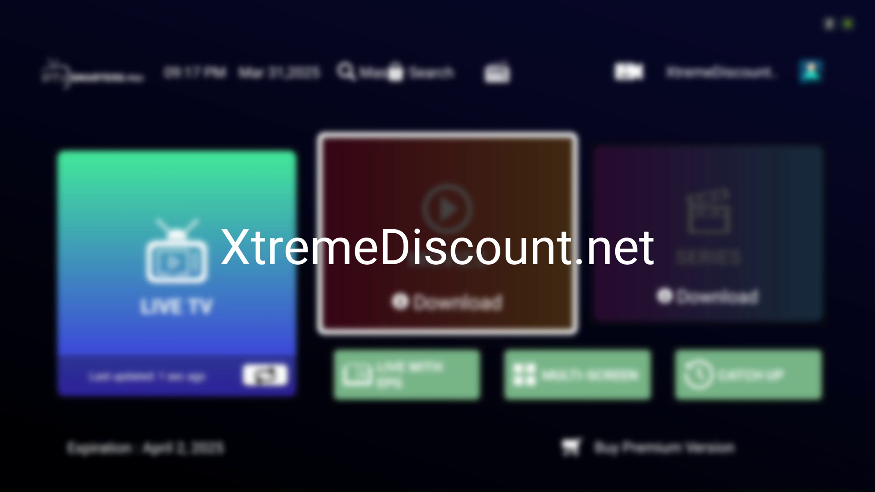
Open the Movies tile so the movie library downloads.
key(Return)
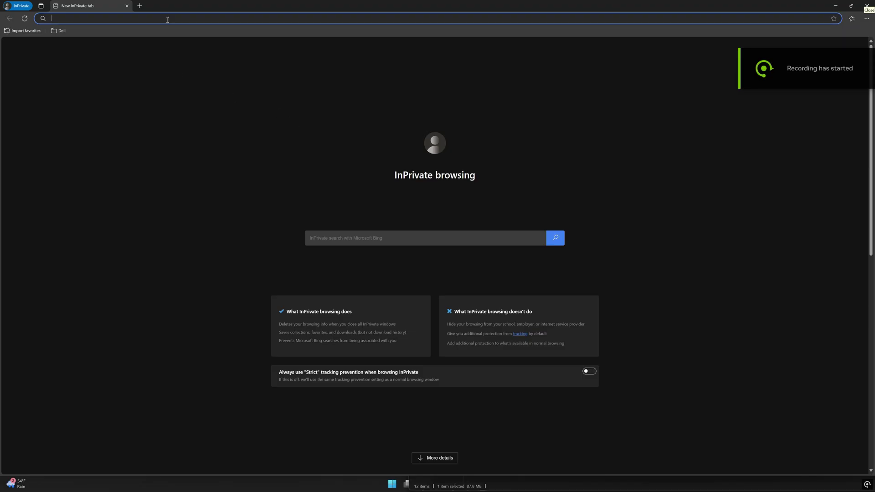
Go to Toolbox.XtremeDiscount.com and open the IPTV Smarters Pro official website link.
text(Toolbox.)
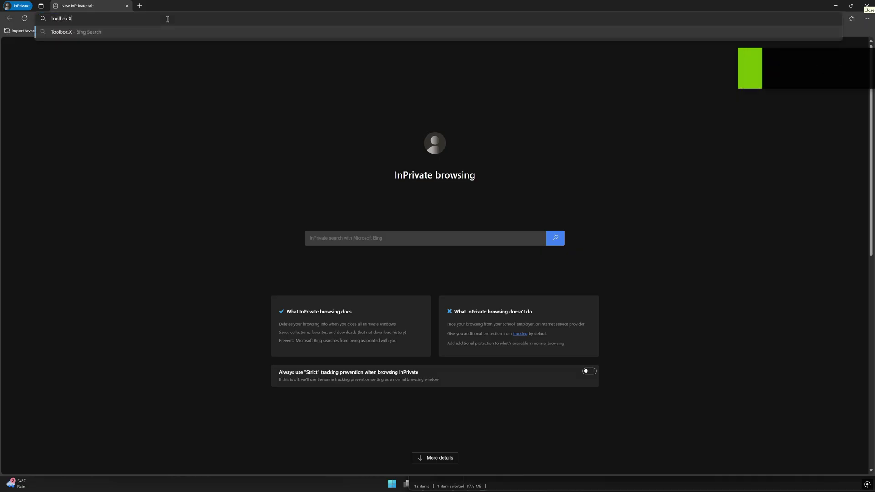
text(XtremeDiscount.com)
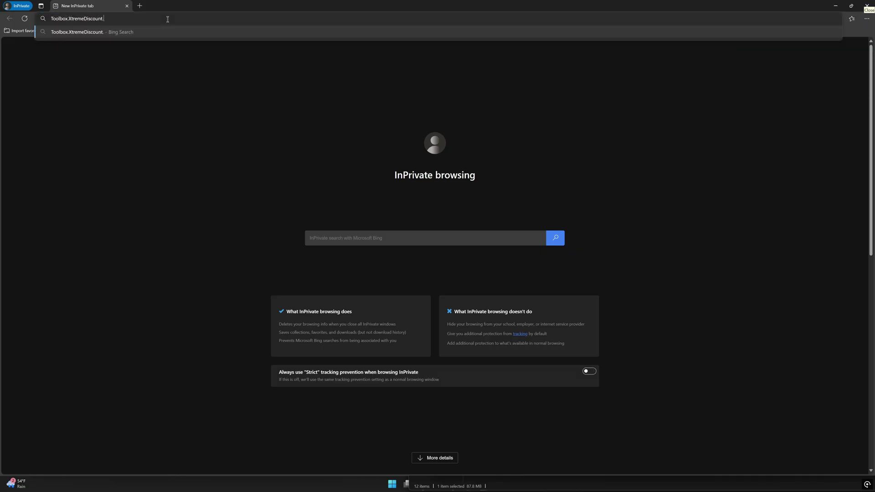
key(Return)
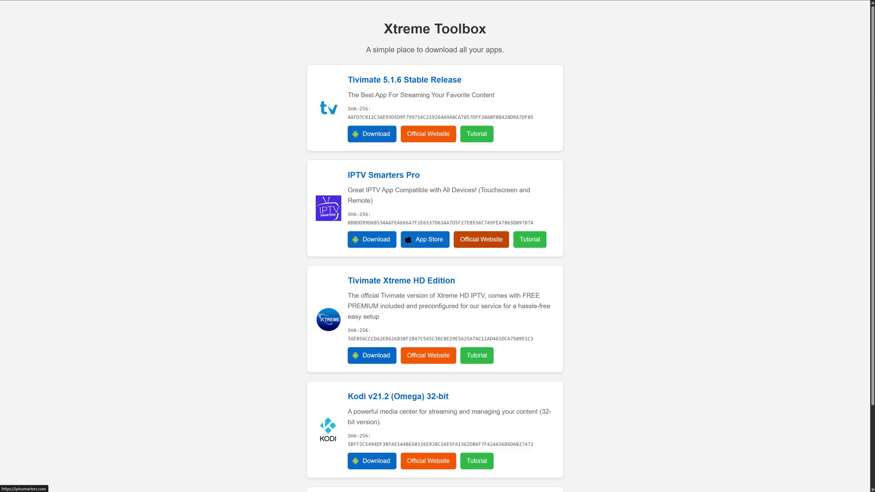
click(469, 237)
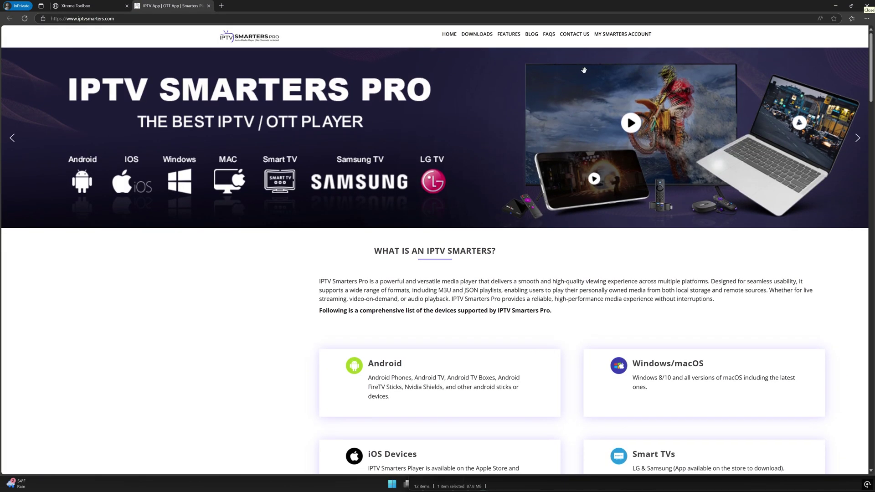
Create an account from My Smarters Account using an e-mail address and a pasted password.
click(618, 37)
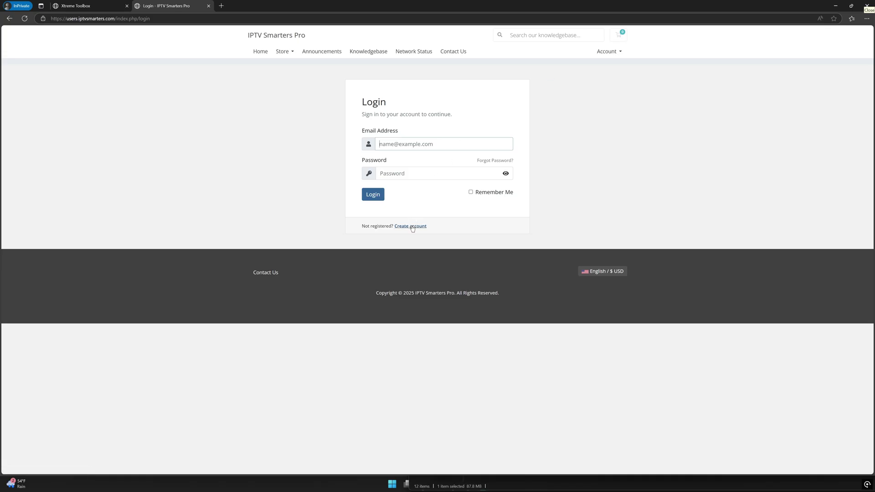
click(412, 226)
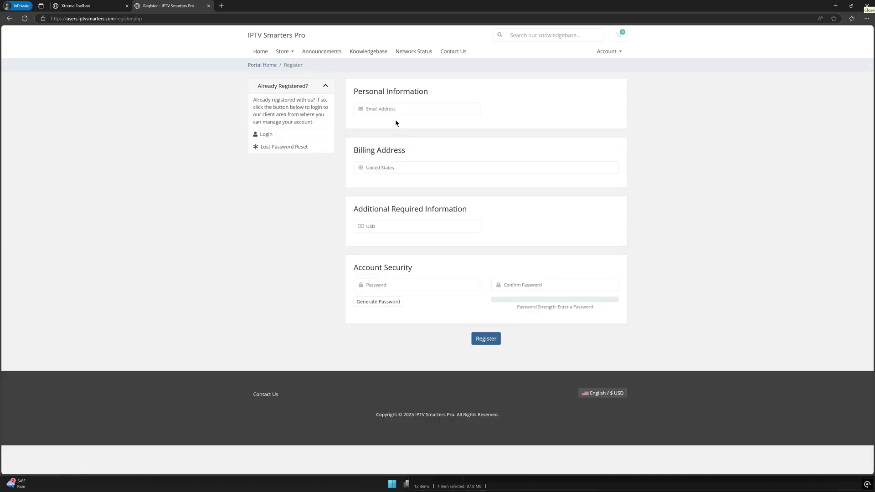
key(ctrl+v)
key(Tab)
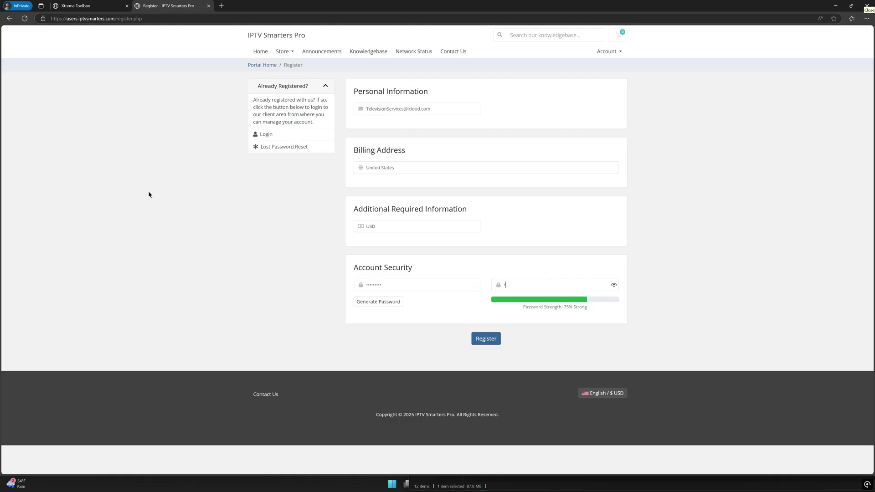
key(ctrl+v)
key(Tab)
key(Return)
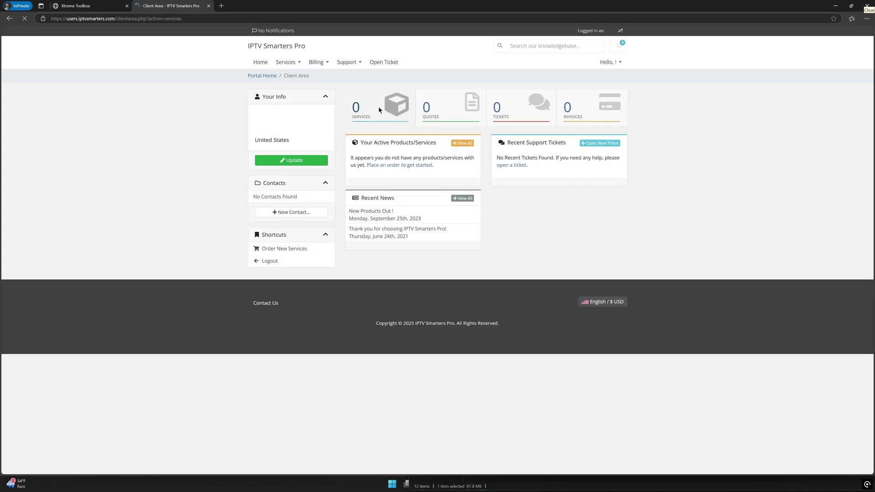
Via Services > Order New Services, order Smarters Pro Premium Version and complete the $0.00 checkout.
click(378, 106)
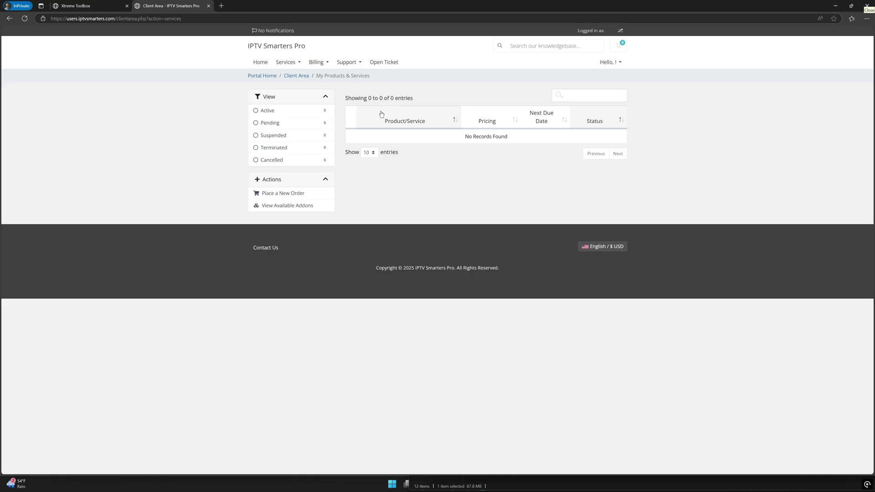
click(292, 62)
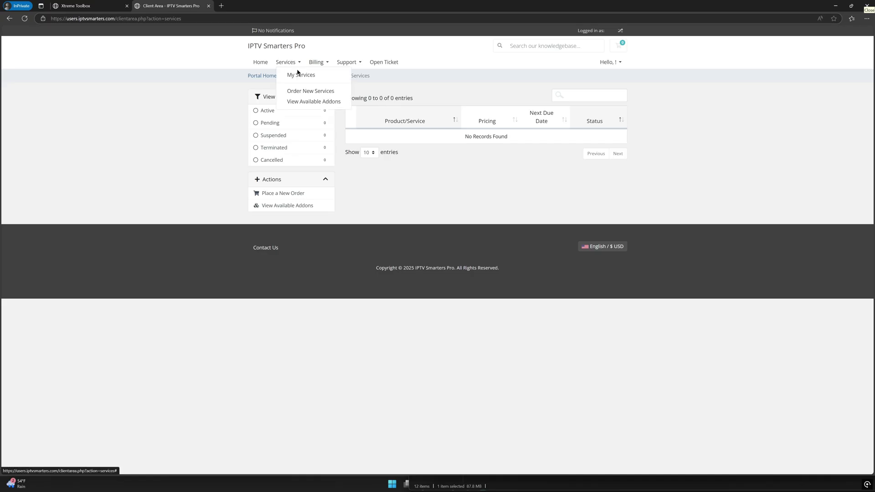
click(299, 93)
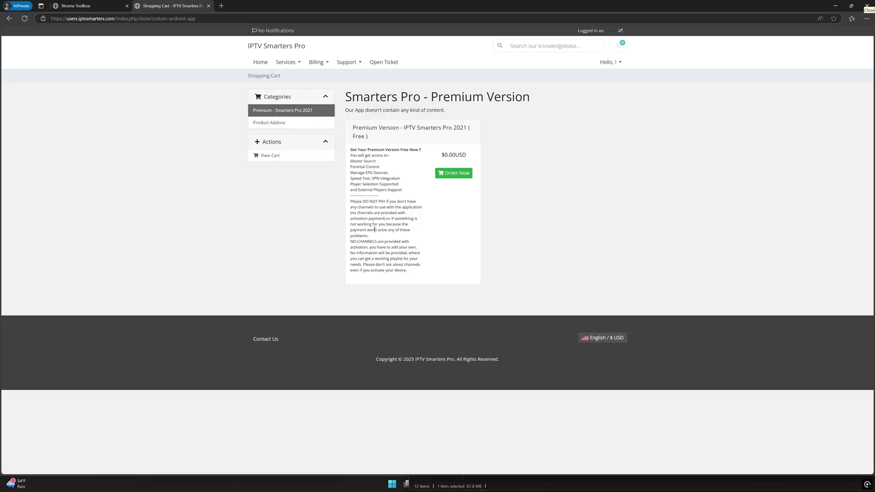
click(459, 177)
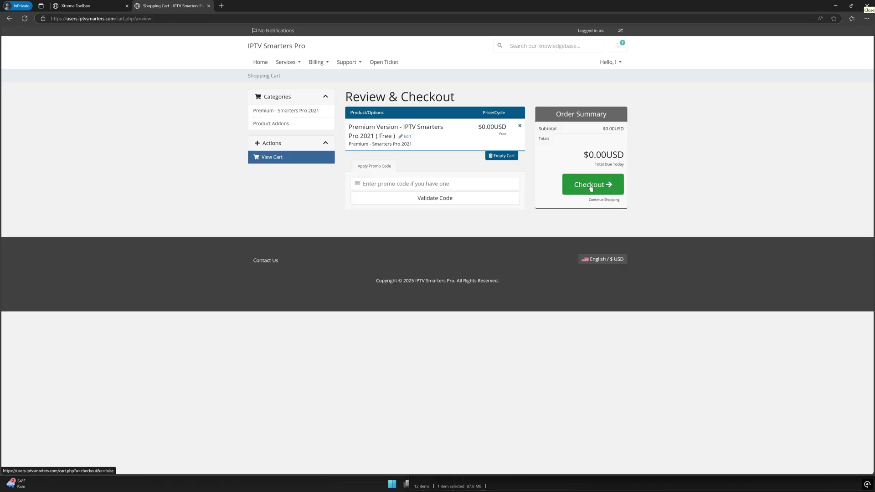
click(590, 188)
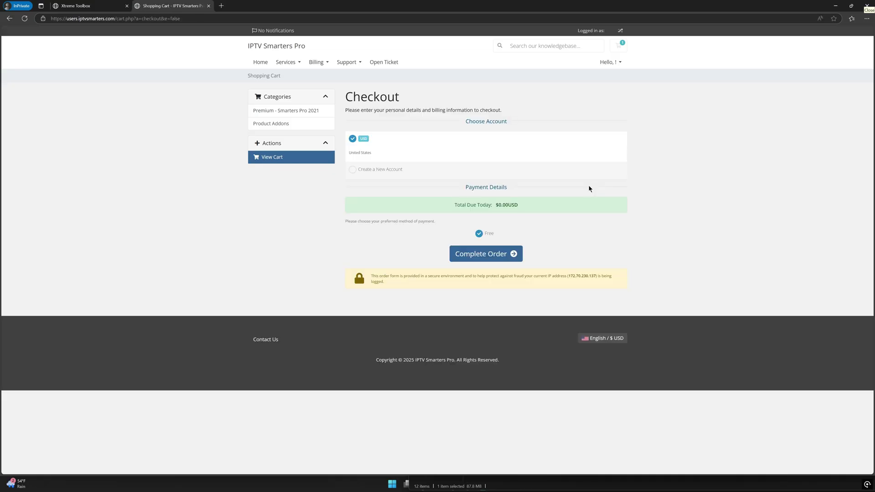
click(494, 256)
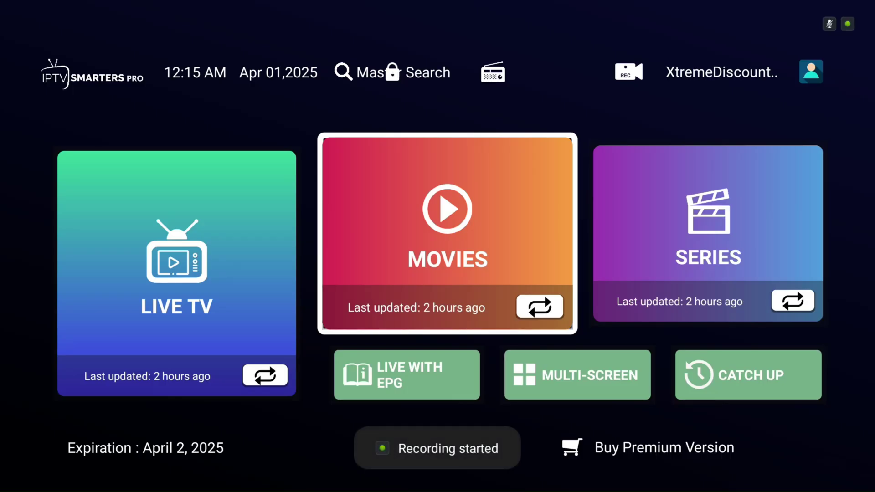
Choose the locked Master Search and continue past Features Disabled to the premium sign-in.
click(392, 71)
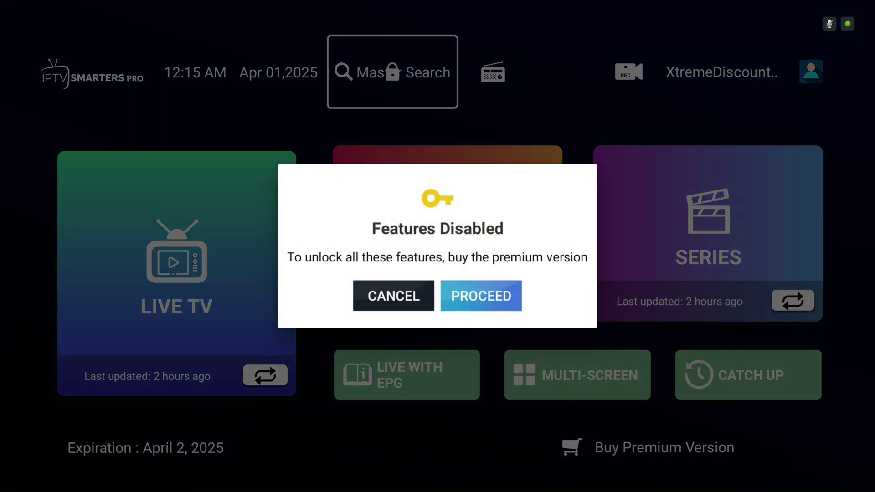
key(Return)
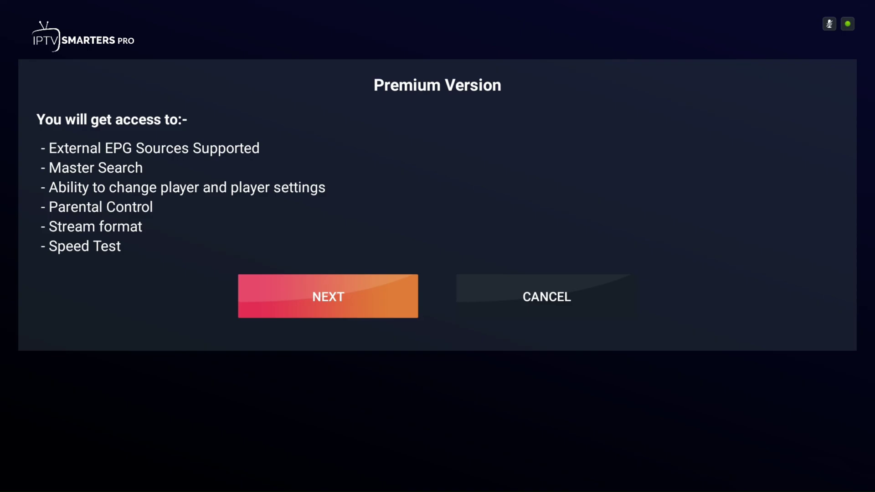
key(Return)
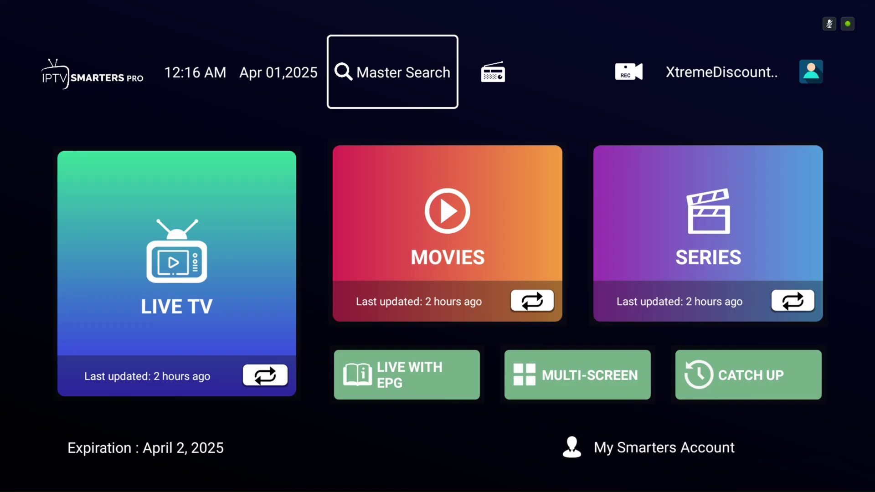
Open the Master Search page from the home screen to search channels, movies and series.
key(Down)
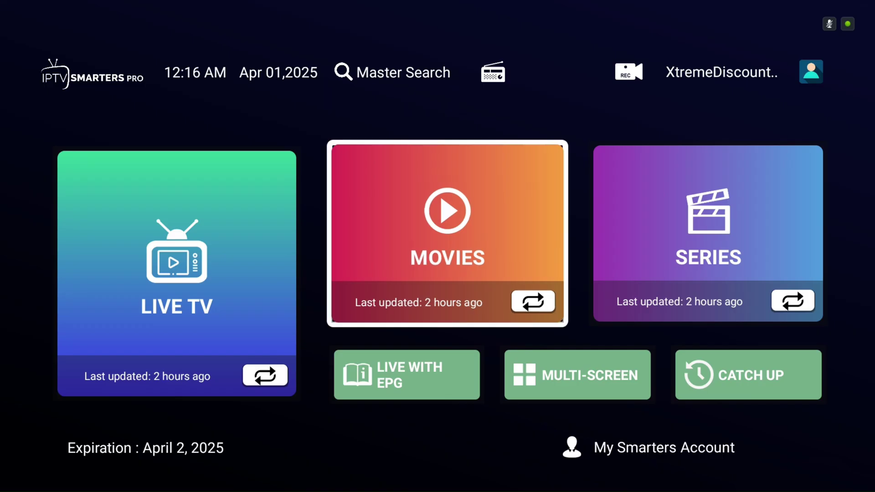
key(Up)
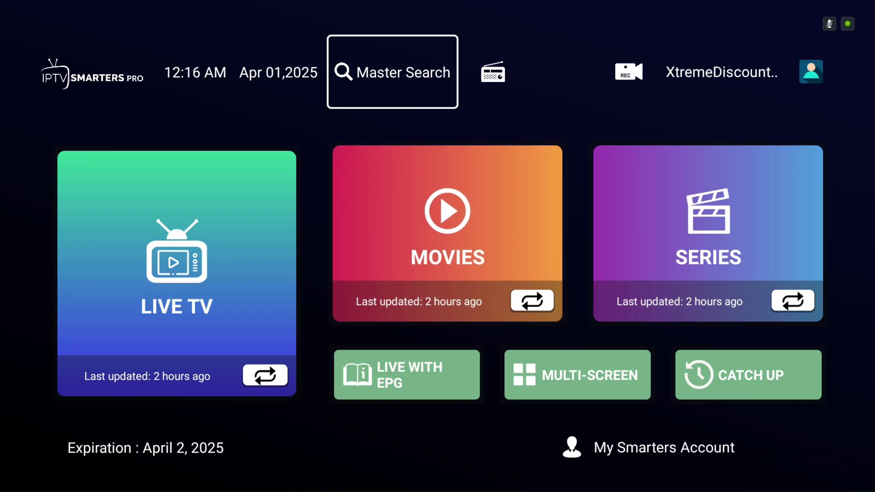
key(Return)
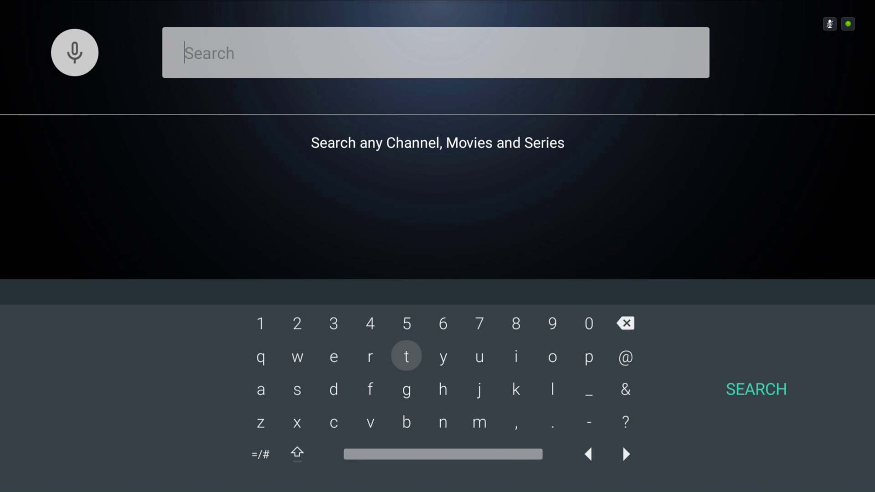